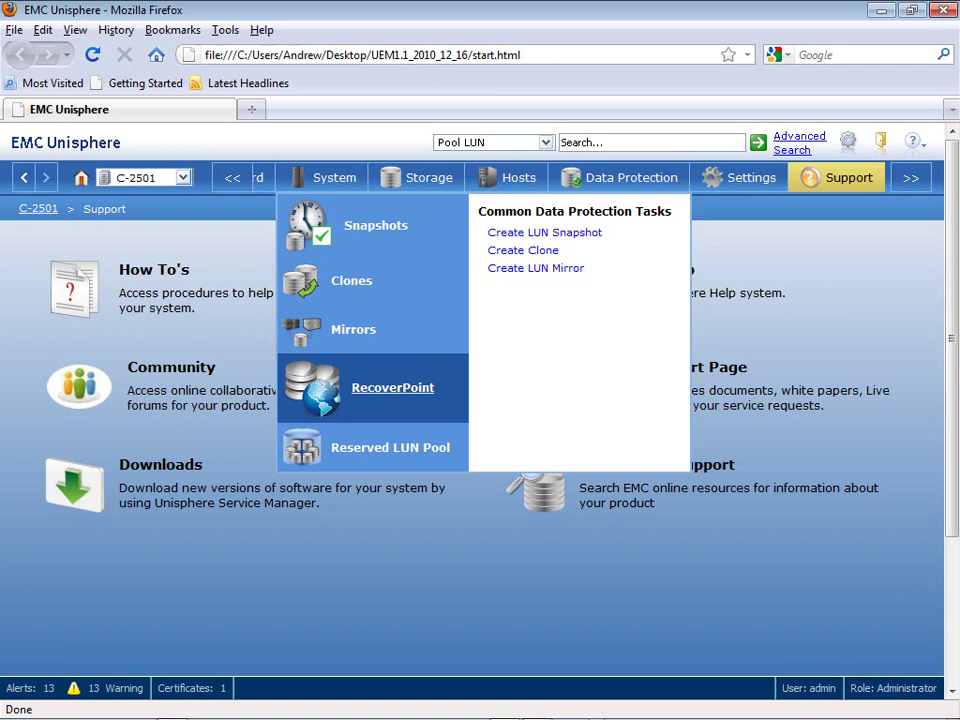
Open the RecoverPoint data protection page and list the copies in the cg_test consistency group
left_click(392, 388)
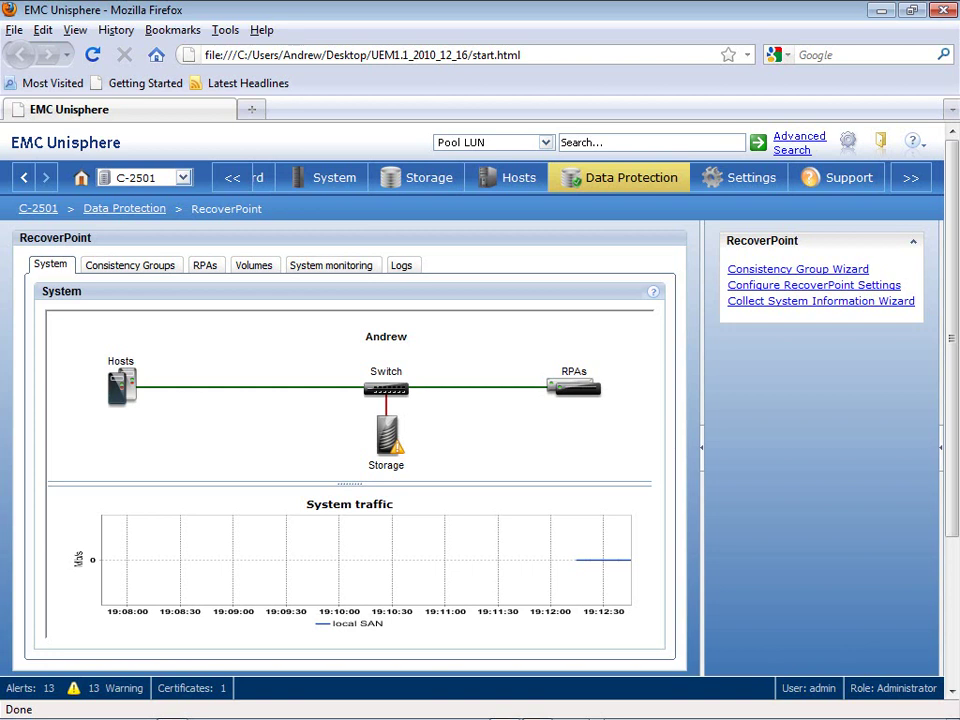
left_click(130, 265)
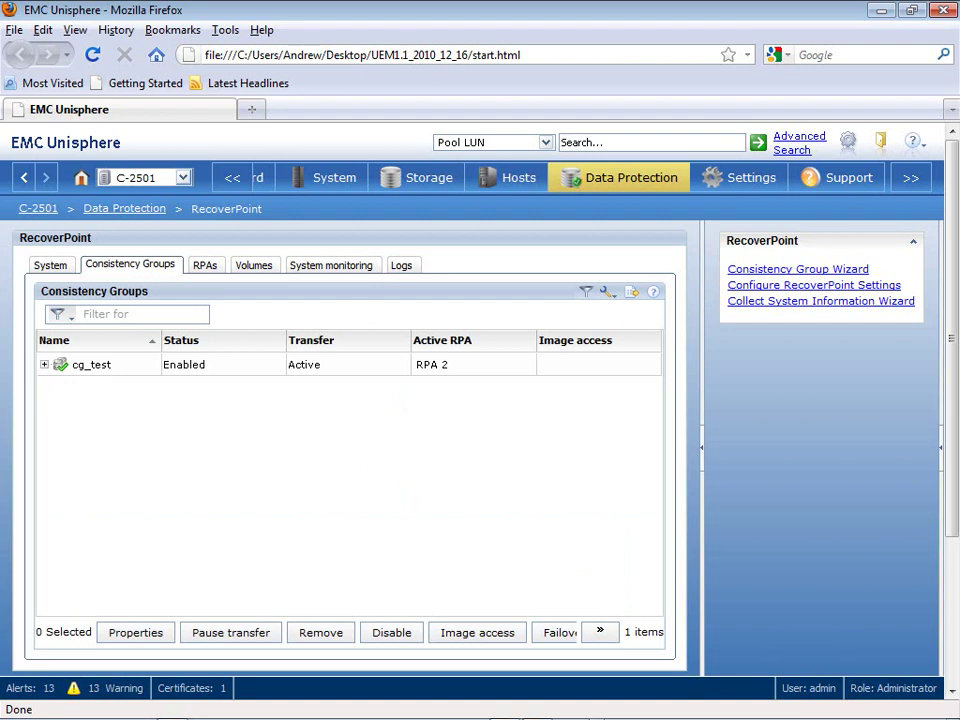
left_click(44, 364)
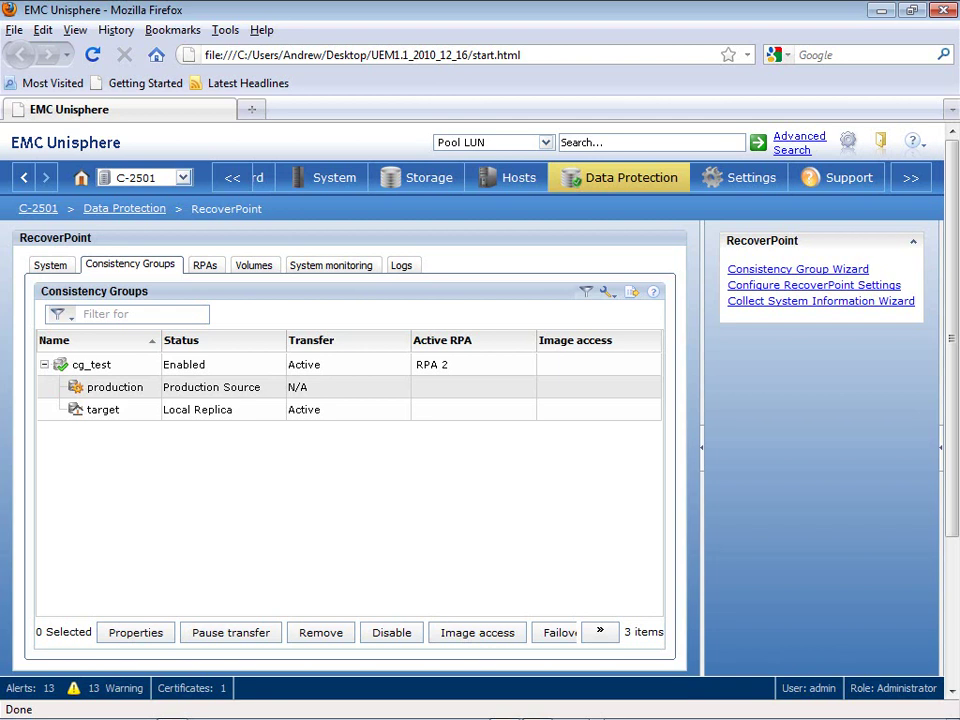
Inspect the target and production replication volumes of cg_test in the RecoverPoint volume list
left_click(254, 265)
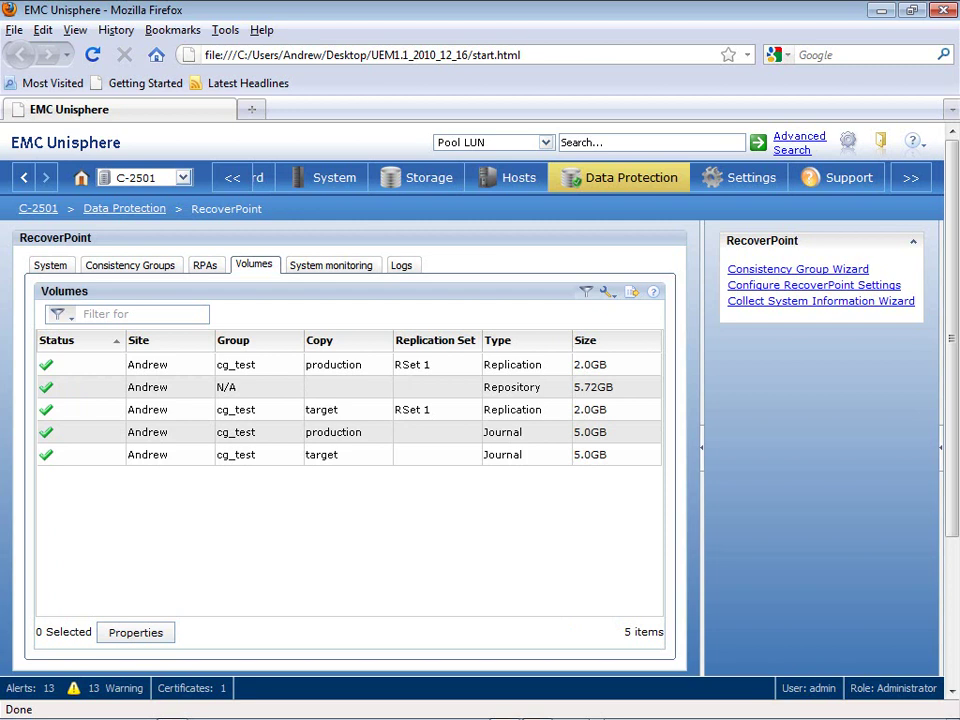
left_click(349, 409)
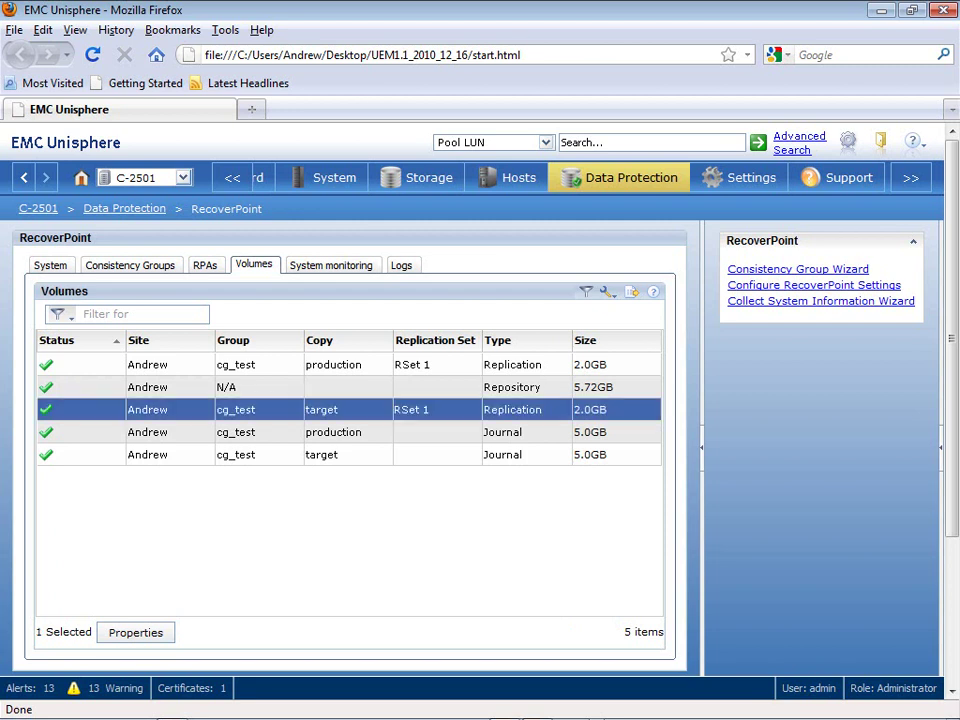
left_click(349, 364)
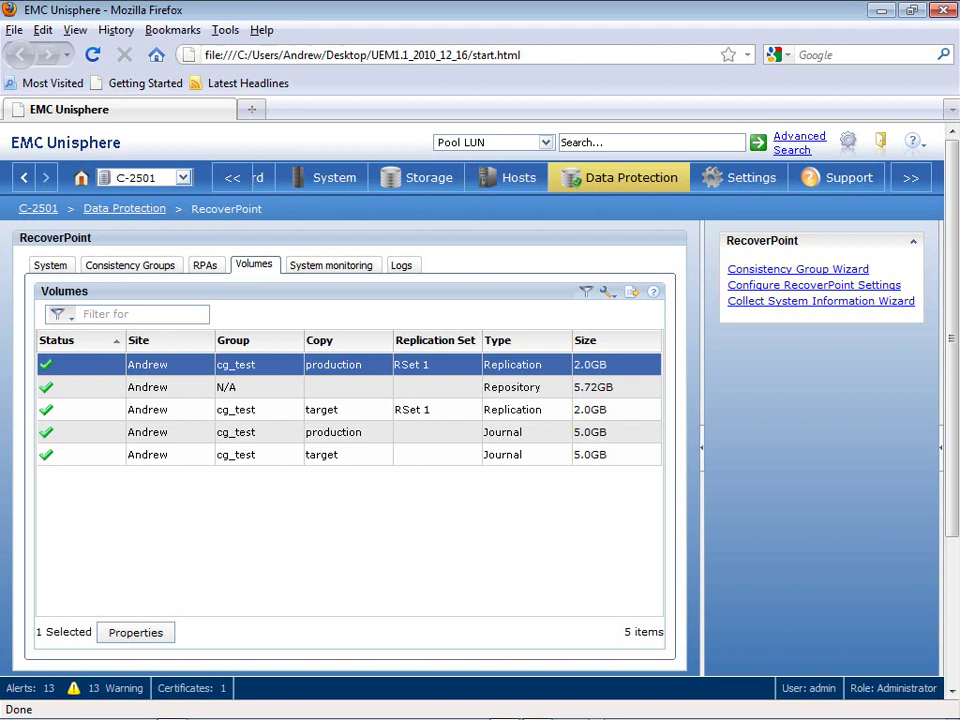
Bookmark a snapshot of the cg_test consistency group with the name test_bookmark
left_click(130, 265)
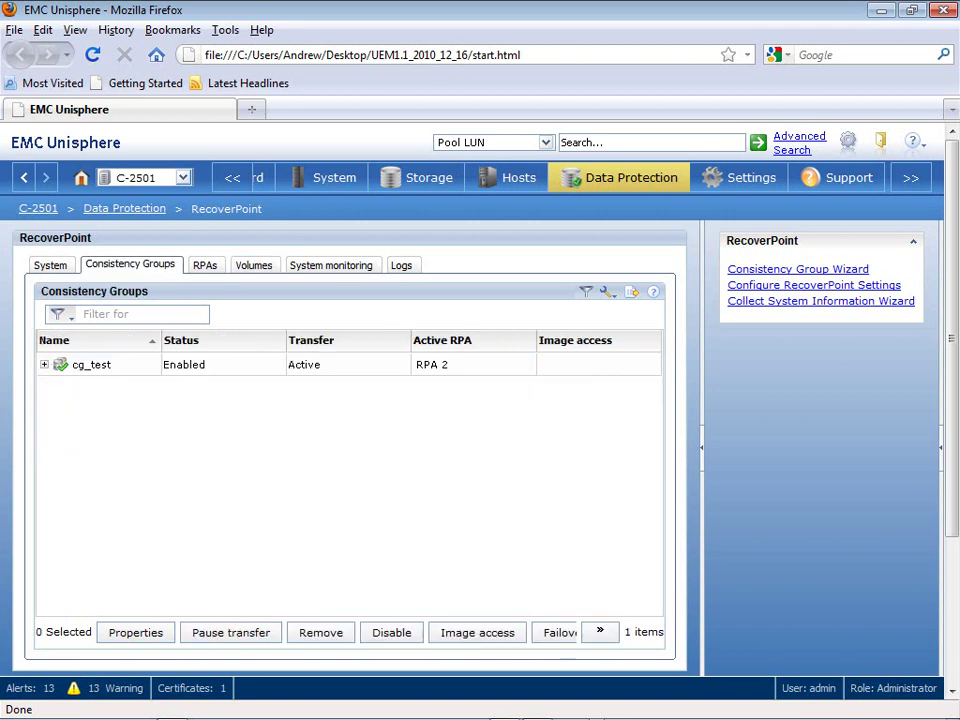
left_click(44, 364)
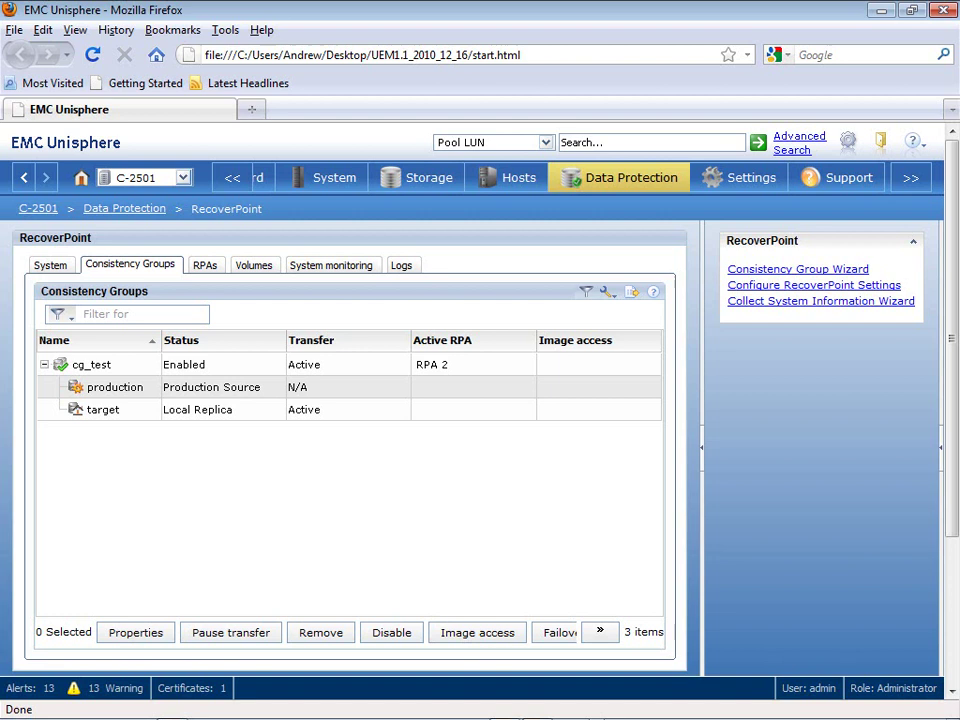
left_click(97, 340)
left_click(91, 364)
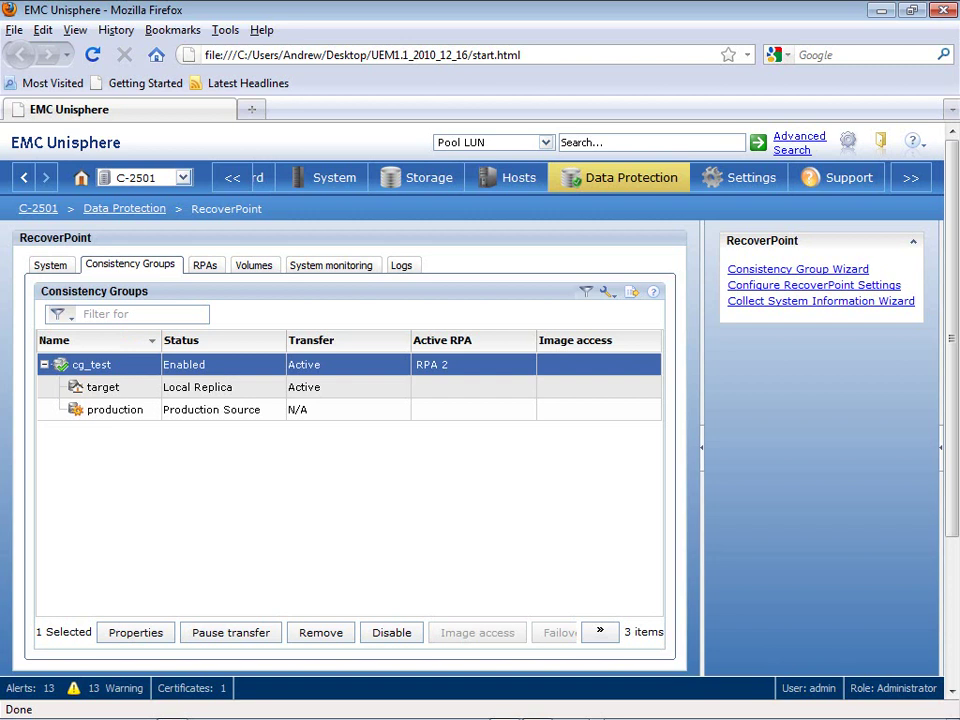
left_click_drag(702, 447, 802, 447)
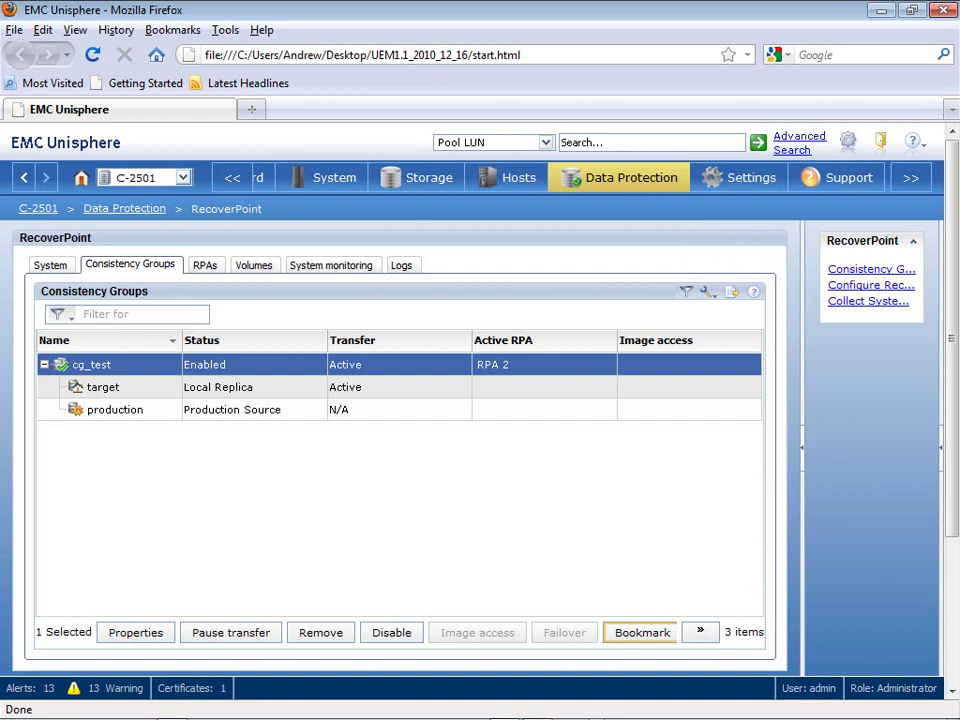
left_click(641, 632)
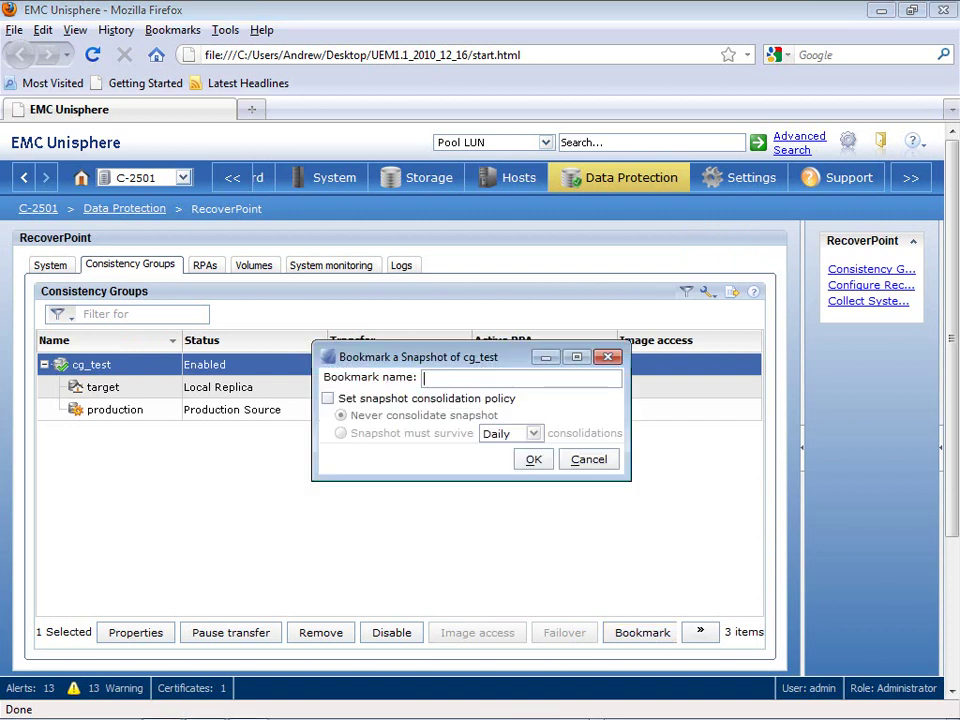
type("test_bookmark")
key("Return")
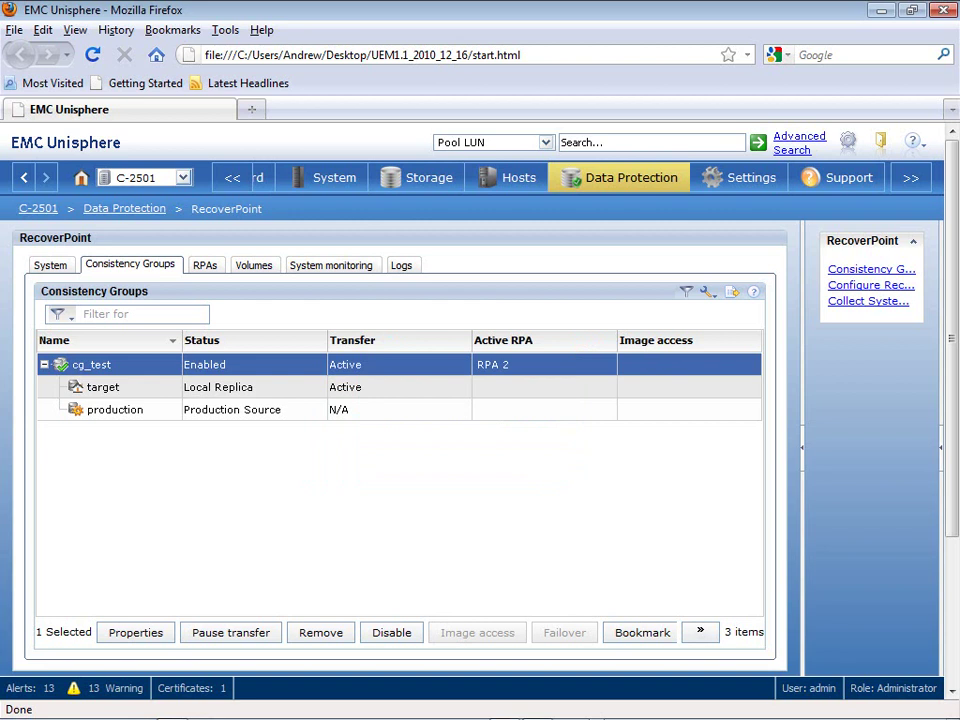
Enable image access on cg_test's target copy, choosing the test_bookmark image from the list with Logged access (physical)
left_click(103, 387)
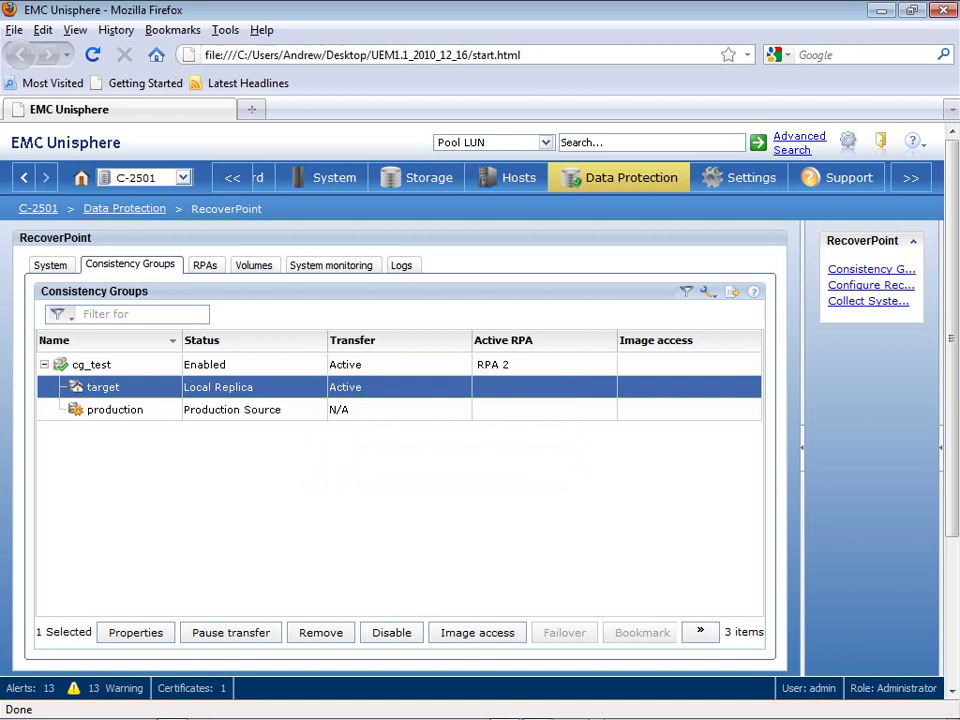
left_click(477, 632)
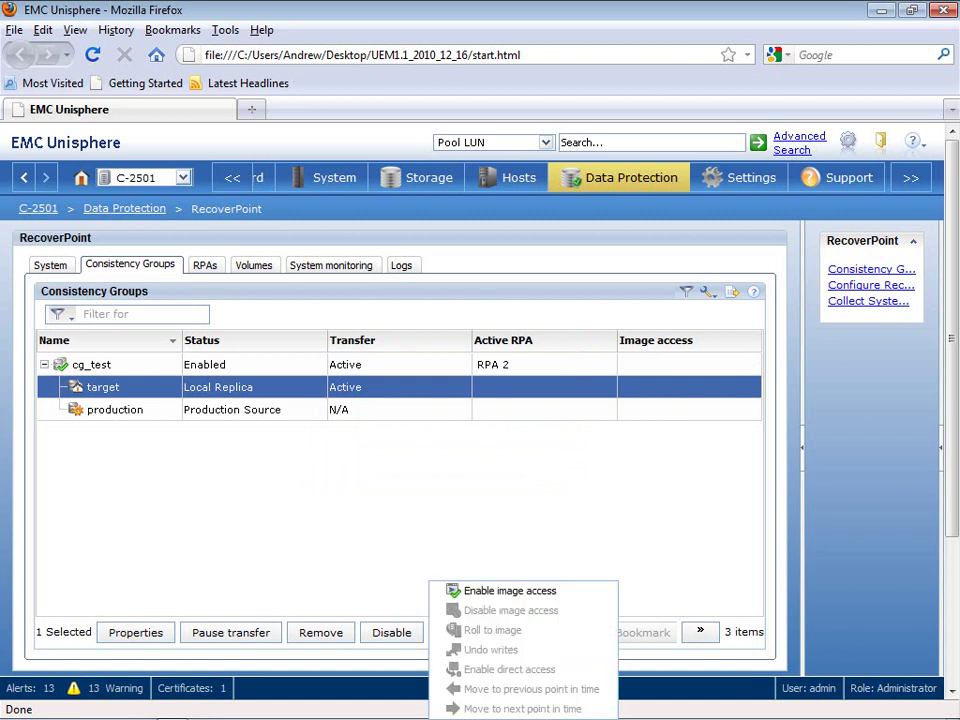
left_click(510, 591)
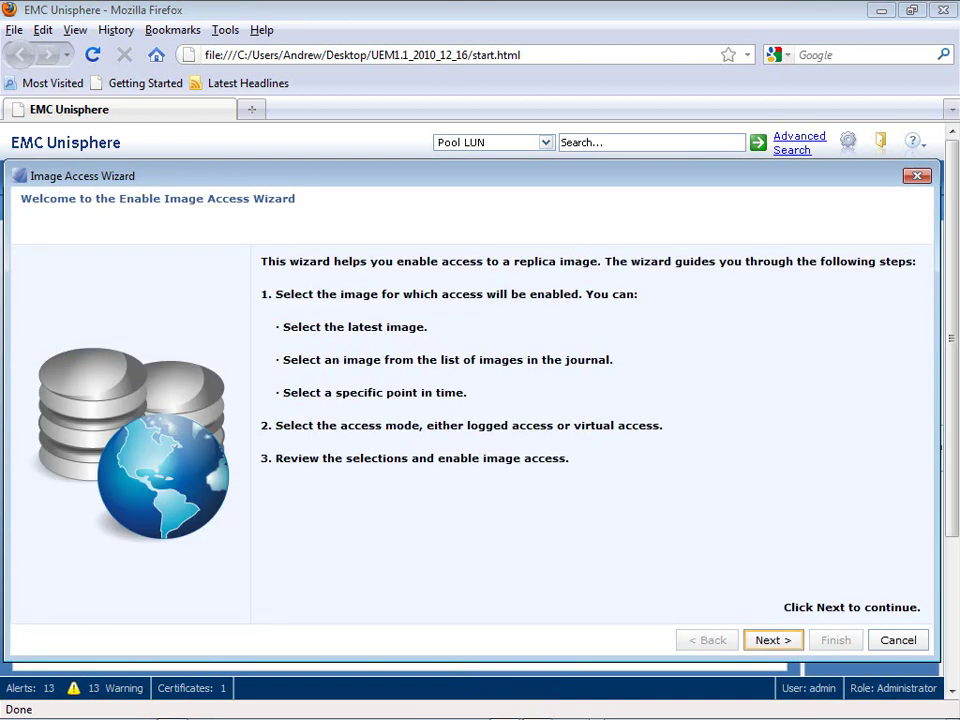
left_click(773, 640)
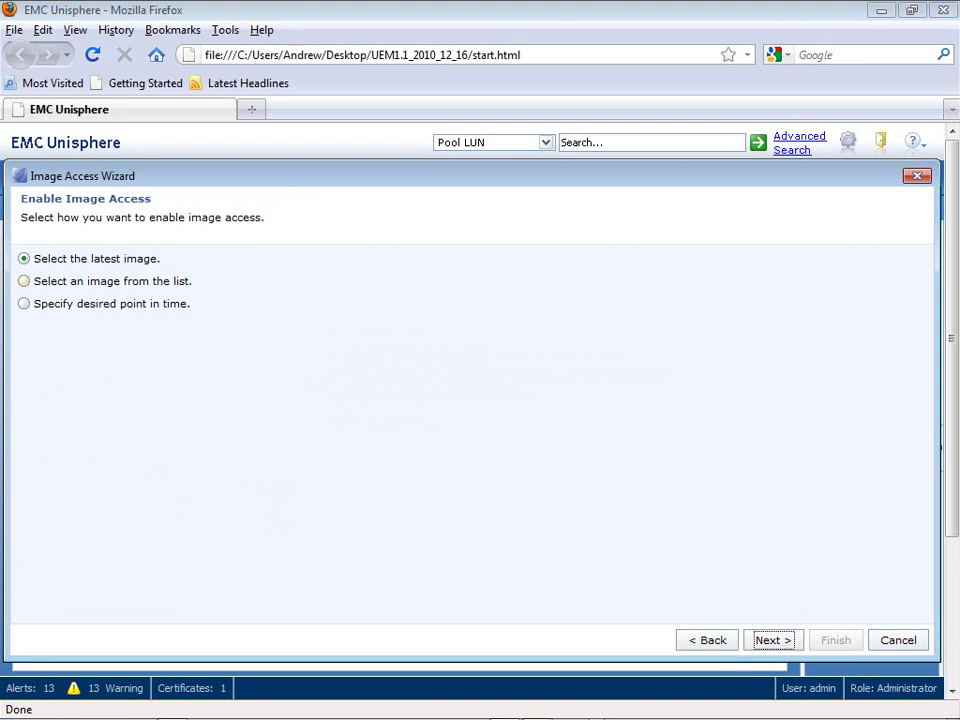
left_click(23, 281)
left_click(773, 640)
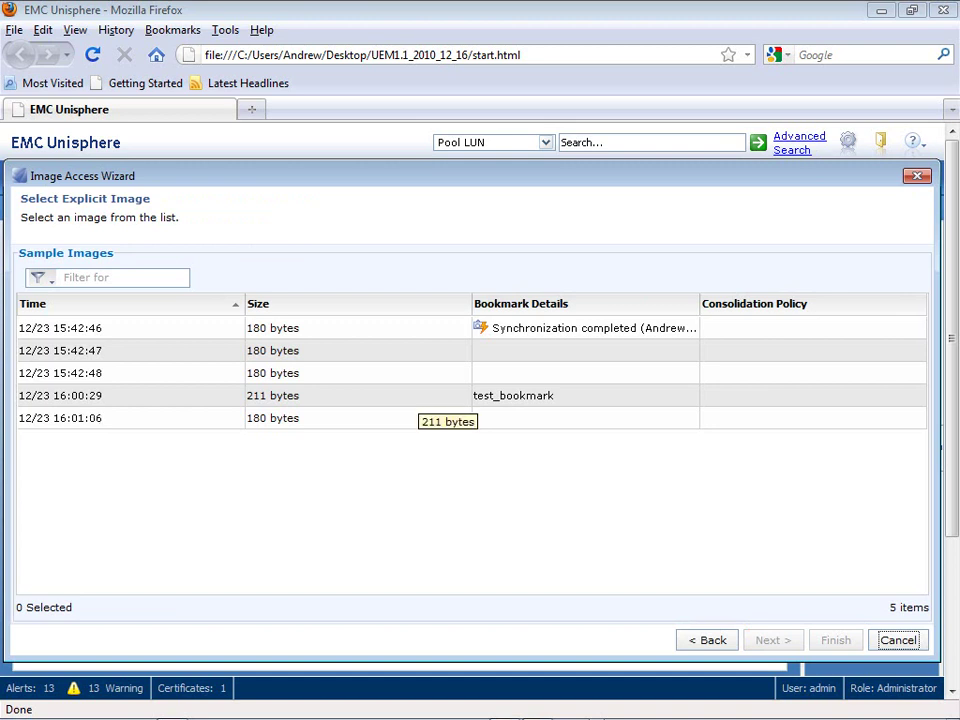
left_click(416, 396)
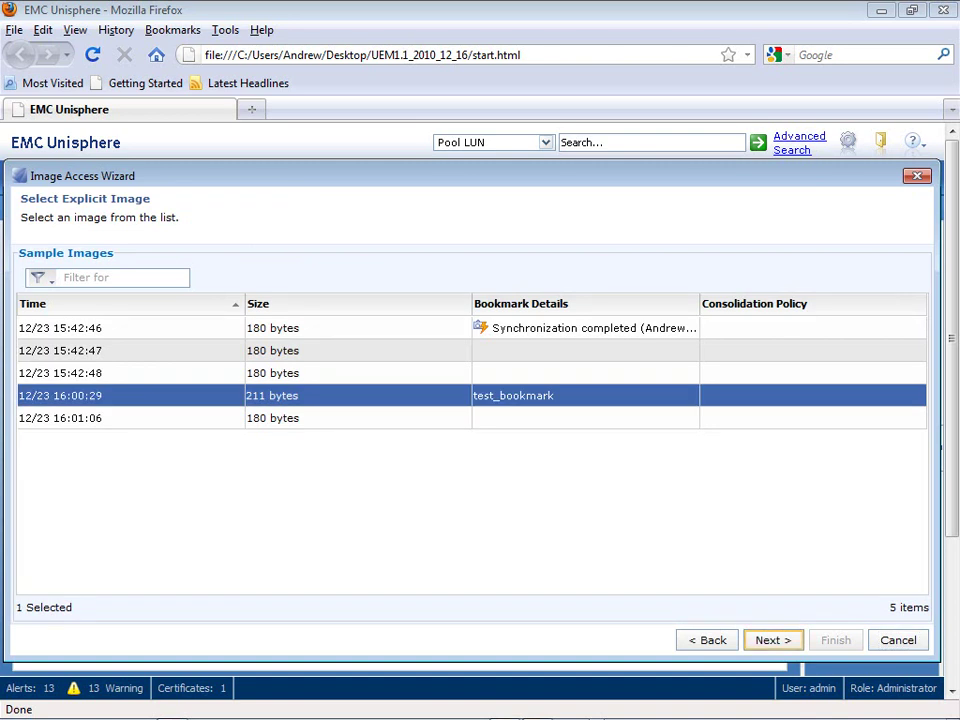
left_click(773, 640)
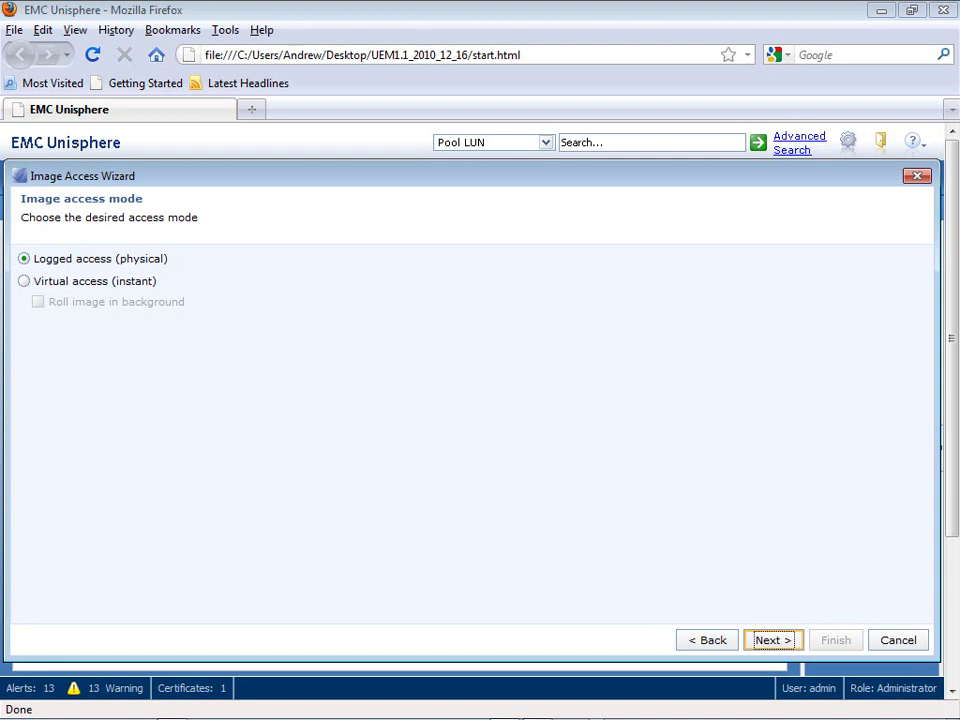
left_click(773, 640)
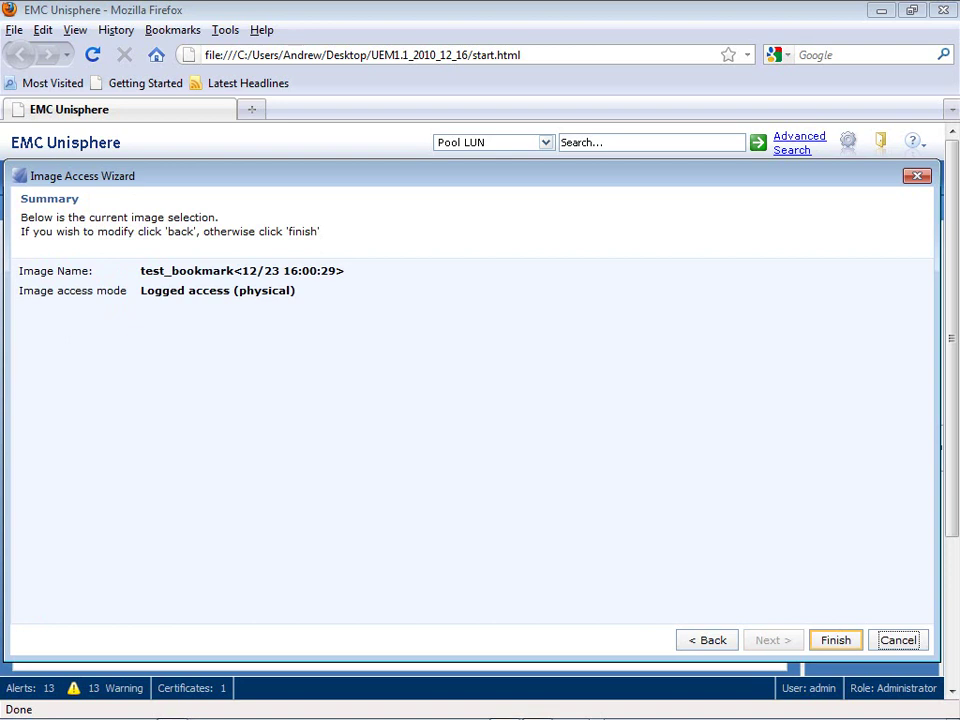
left_click(835, 640)
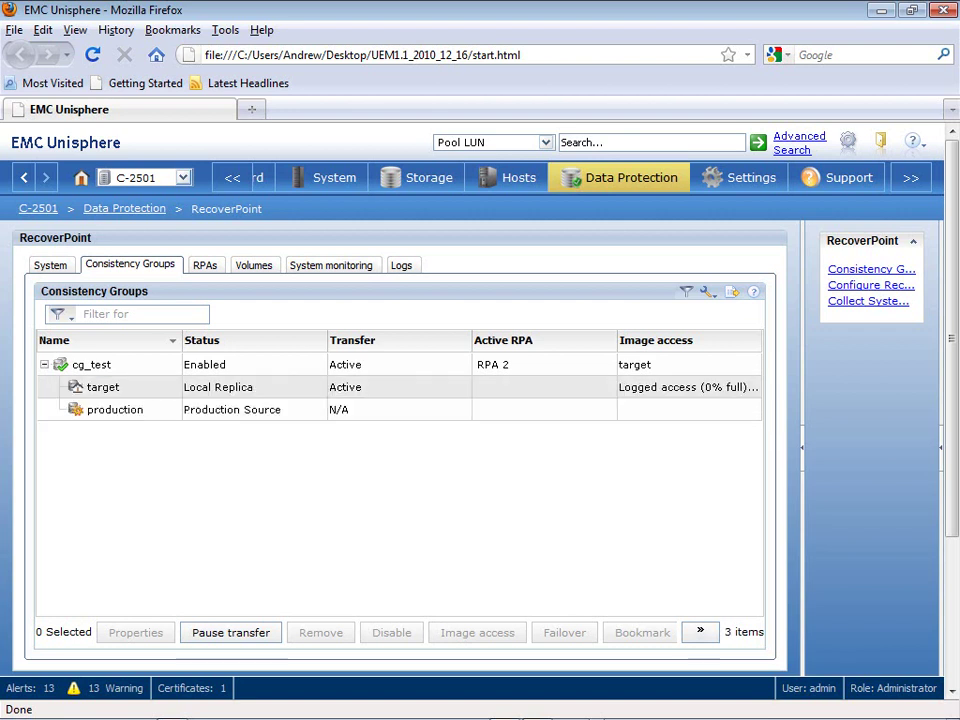
Check which actions are available for the cg_test consistency group while its target image is being accessed
left_click(103, 387)
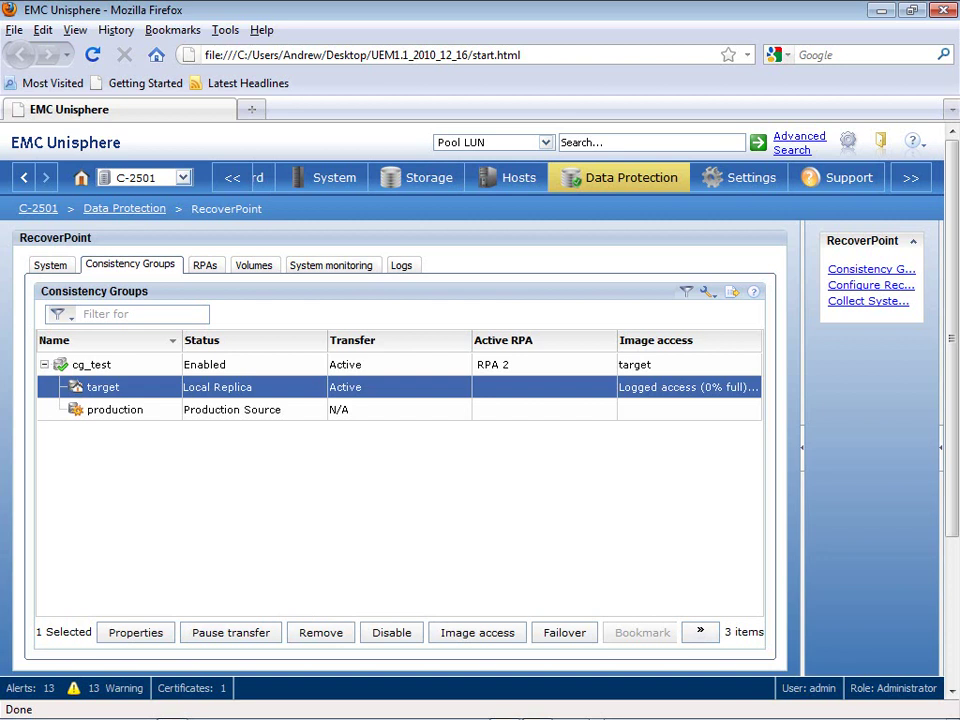
left_click(91, 364)
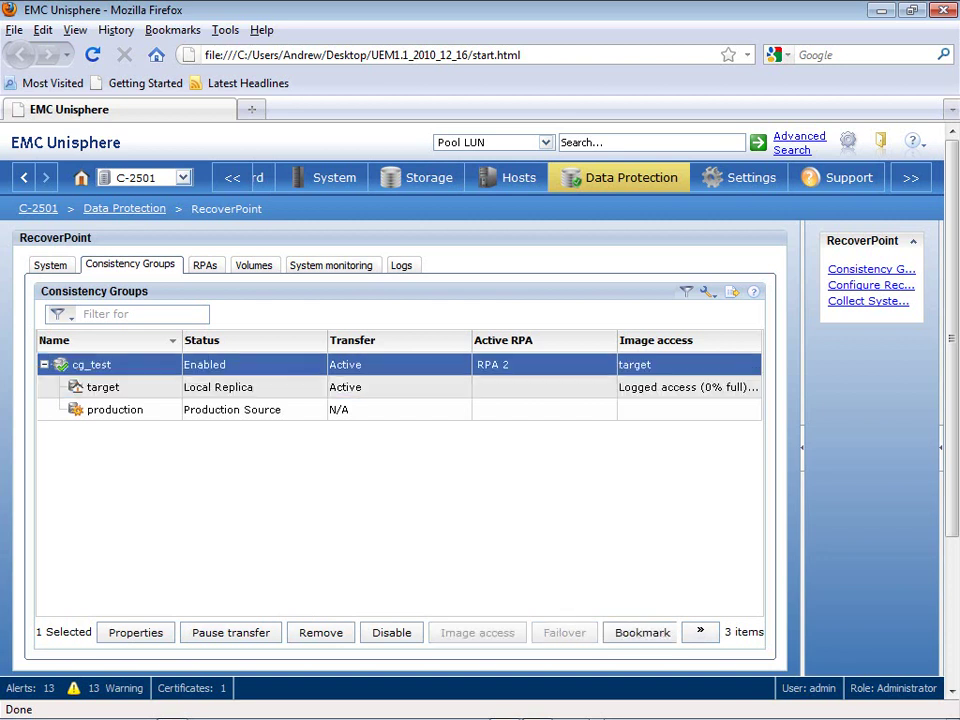
right_click(171, 367)
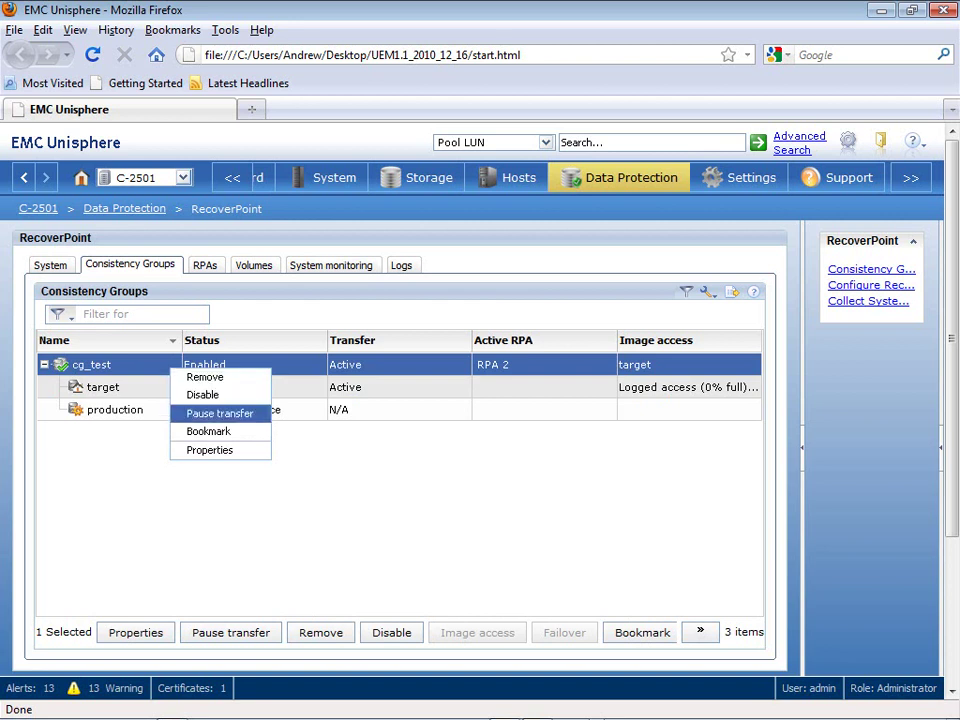
key("Escape")
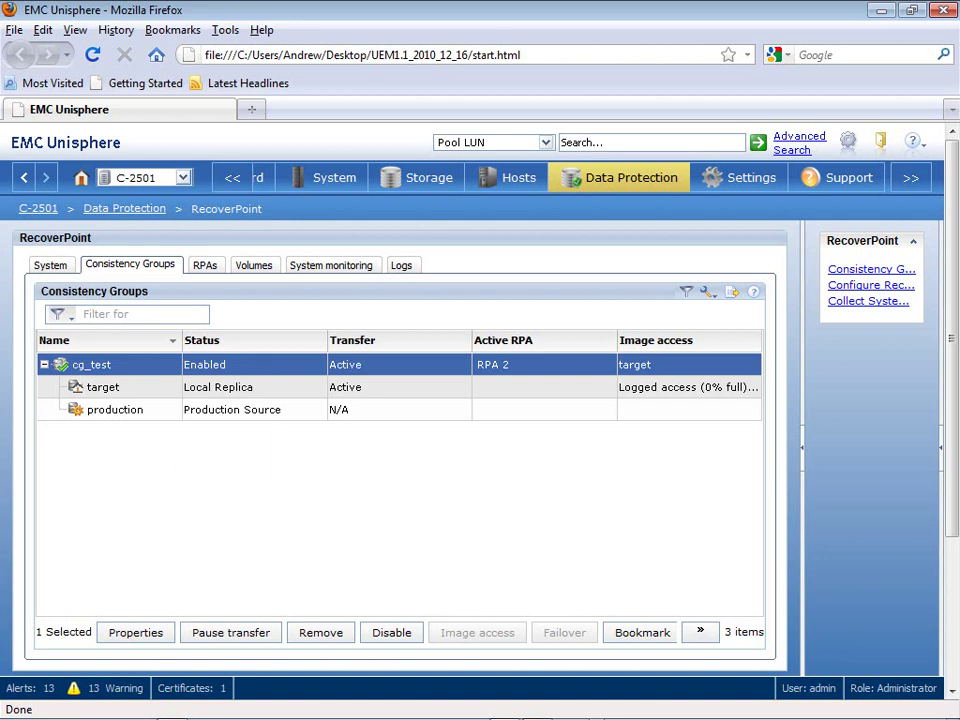
Review the actions available for the target replica, from accessing another image through direct access and failover to Recover Production
left_click(185, 390)
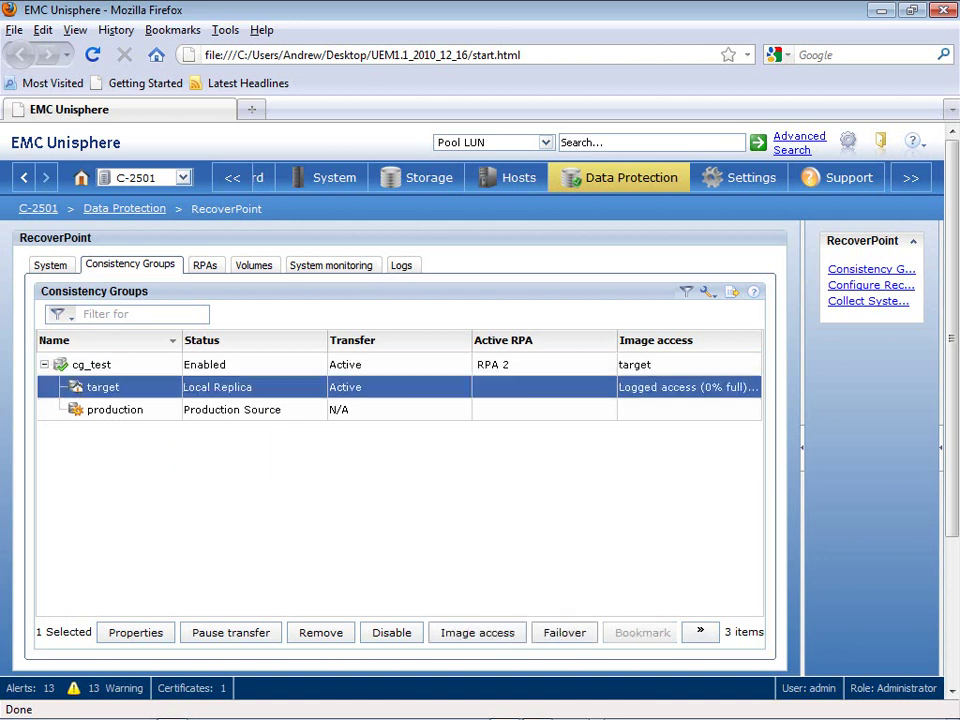
right_click(185, 390)
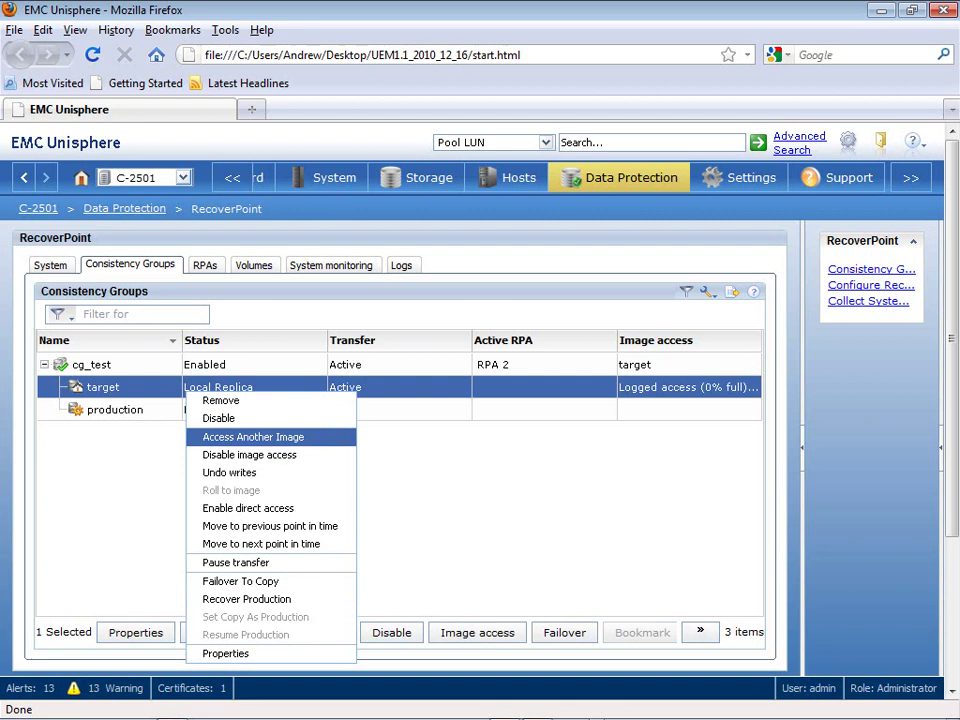
key("Down")
key("Down")
key("Down")
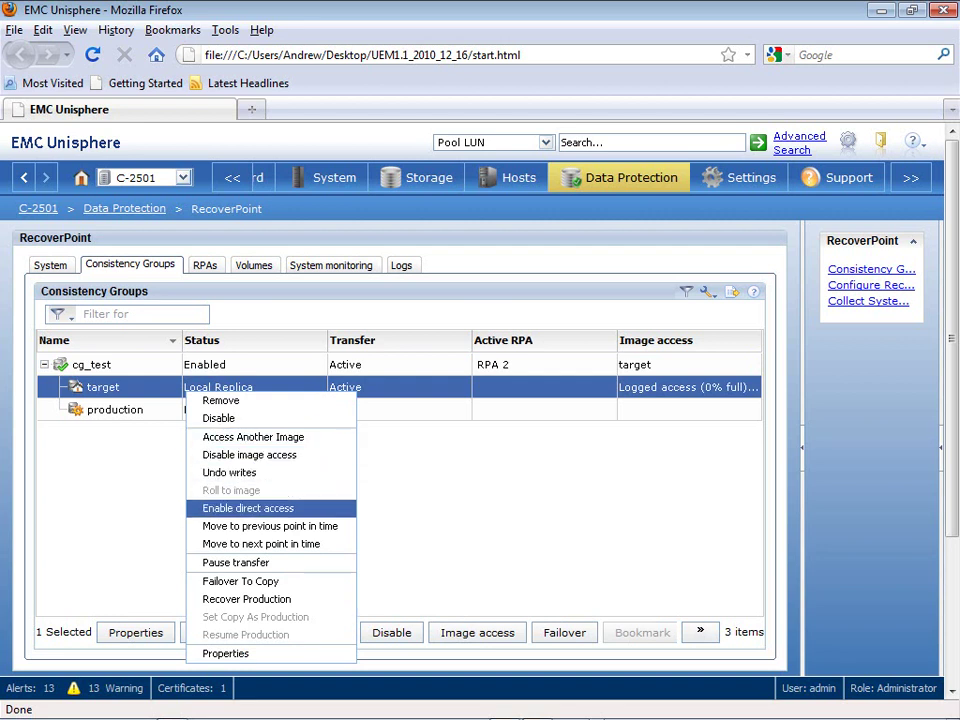
key("Down")
key("Down")
key("Down")
key("Down")
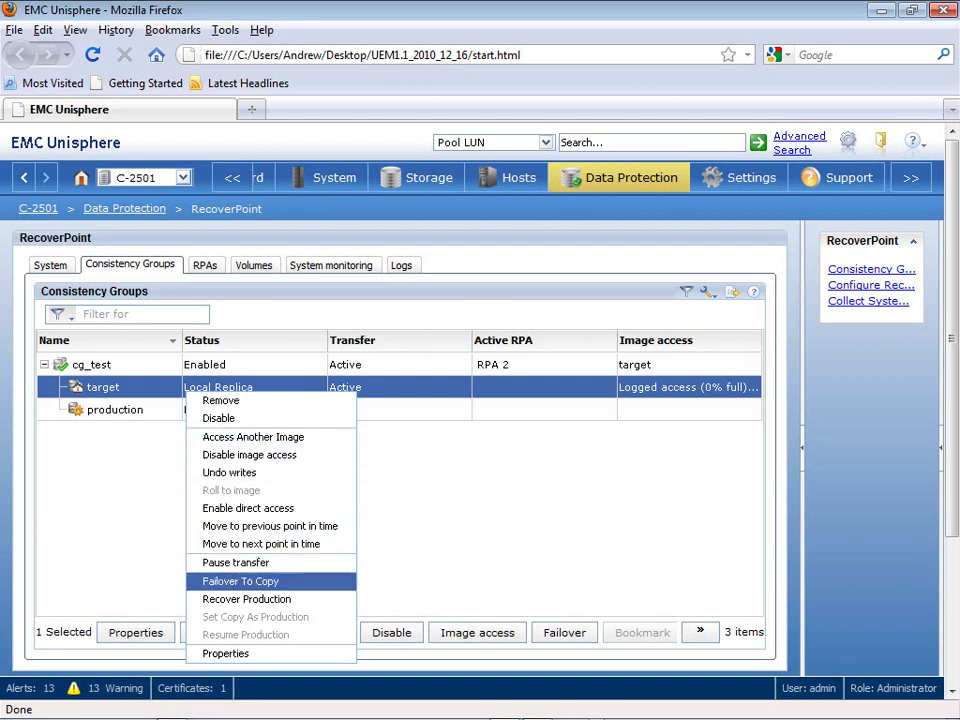
key("Down")
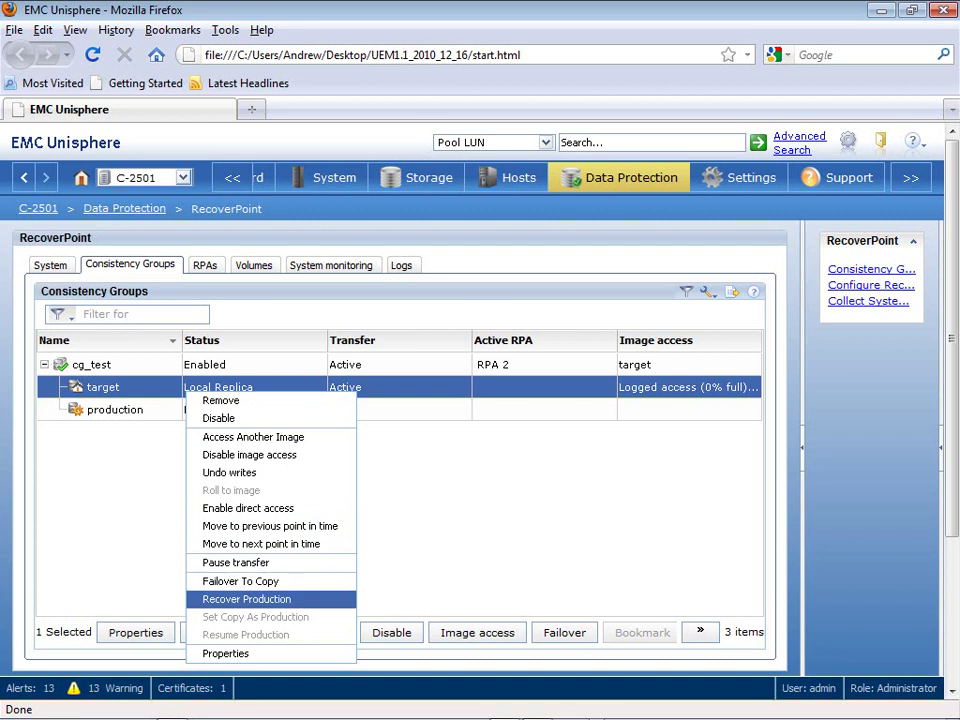